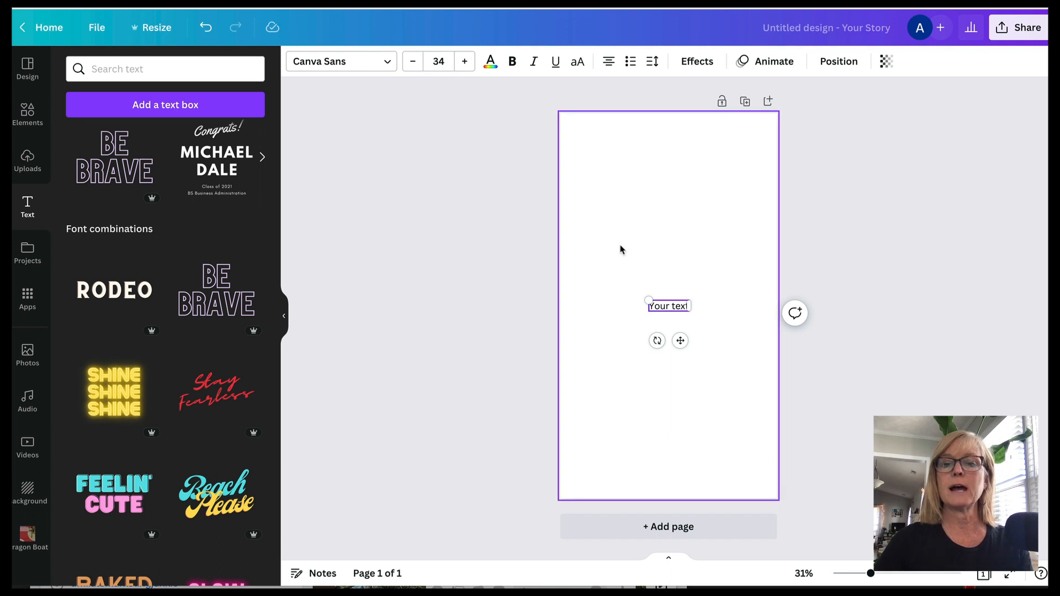
Step: Enlarge the "Your text" box to size 78.3 in the page's upper half and set its font to Andasia
left_click_drag(647, 300, 660, 240)
left_click(647, 241)
left_click(386, 63)
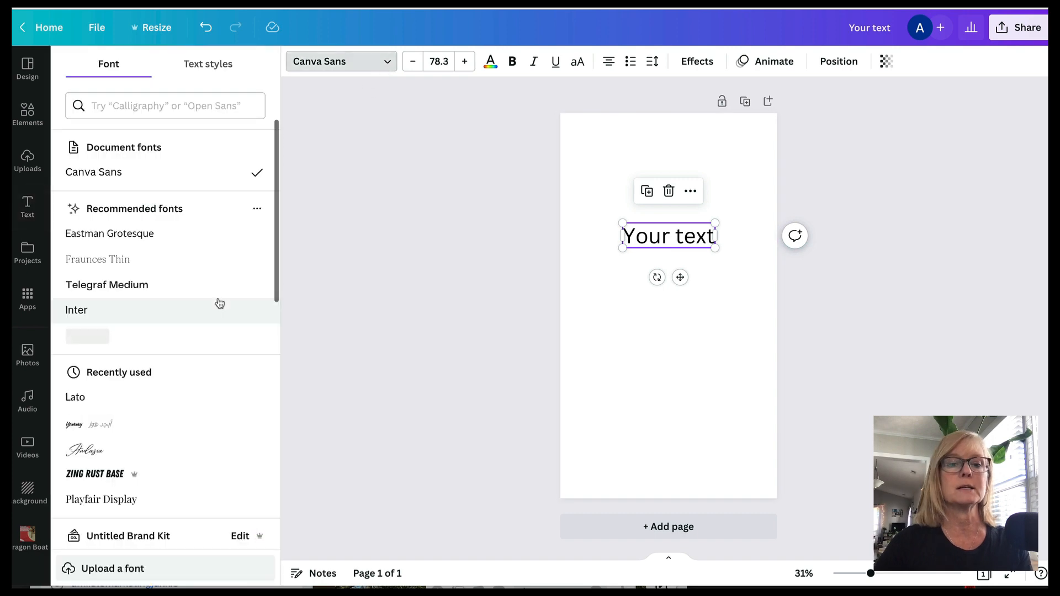
scroll(194, 351, "down", 2)
left_click(97, 360)
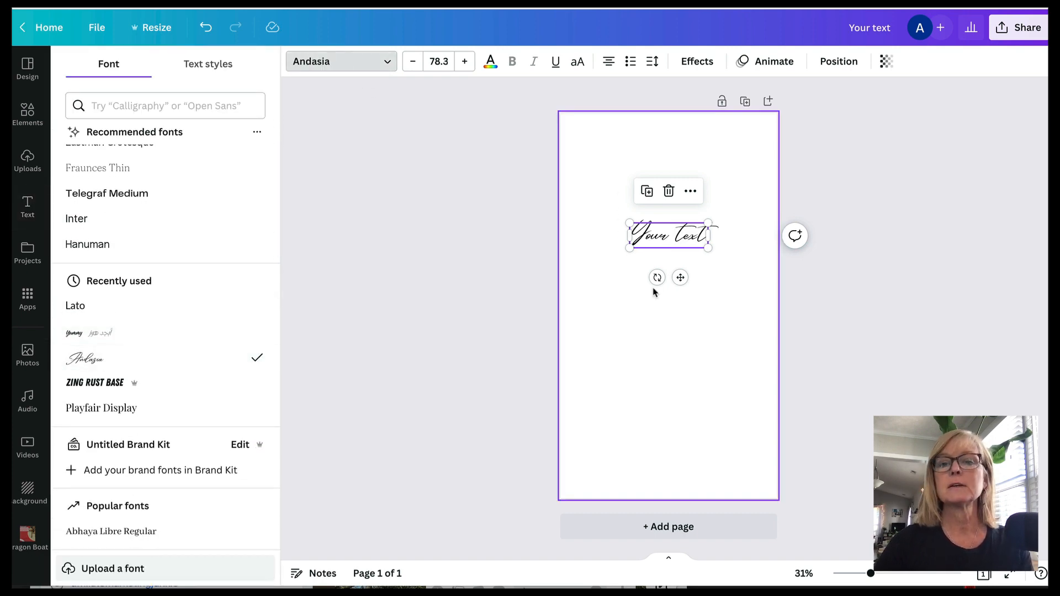
Step: Scale the script "Your text" up to size 116 and move it slightly higher on the page
left_click_drag(628, 222, 592, 211)
left_click(723, 166)
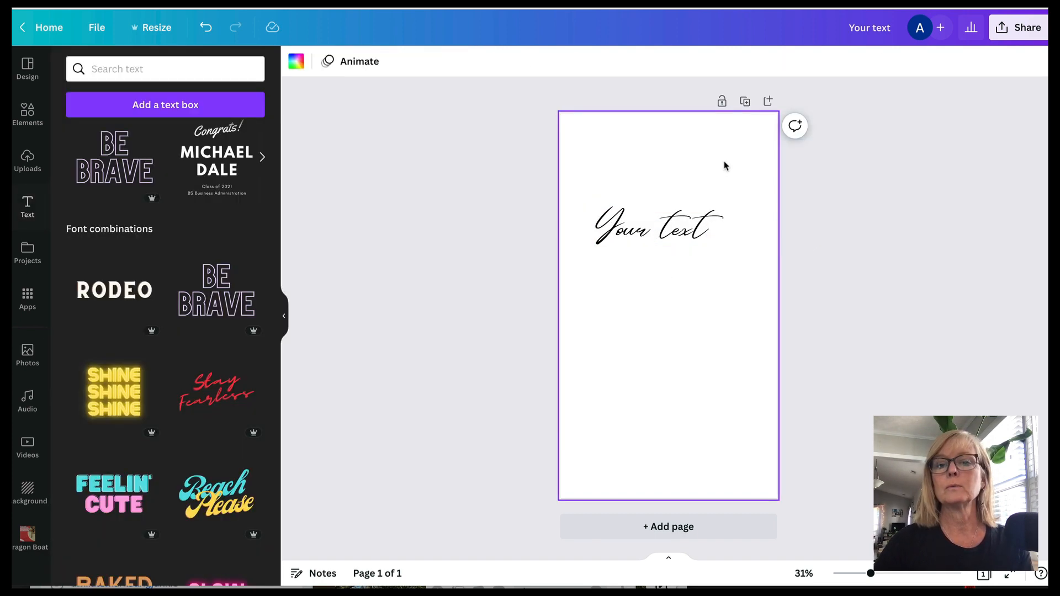
left_click_drag(650, 231, 666, 217)
left_click(527, 229)
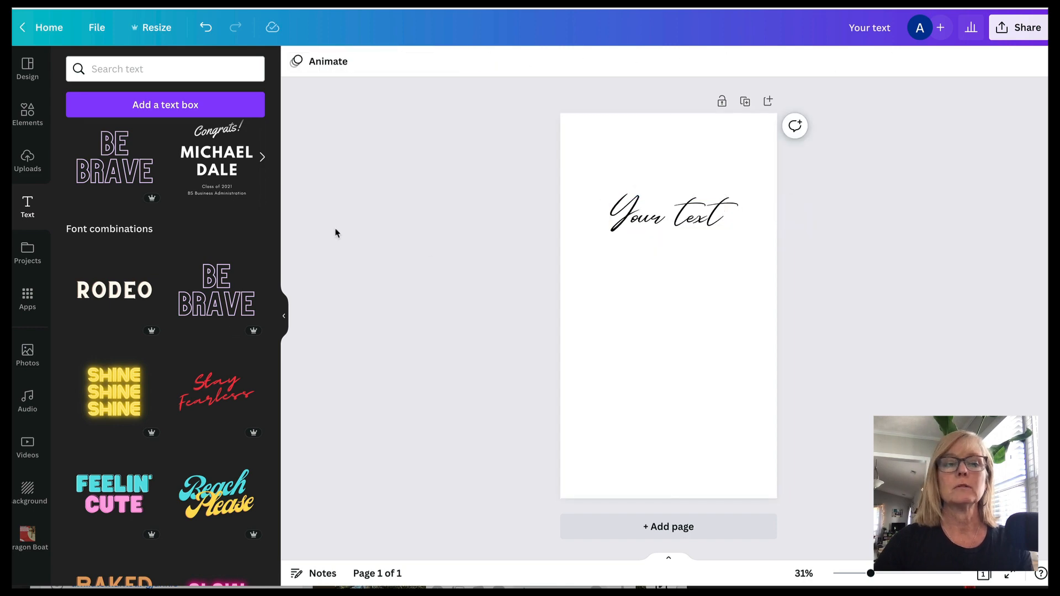
Step: Add the Sparkle font combination to the page and delete the "Your text" box
scroll(157, 418, "down", 5)
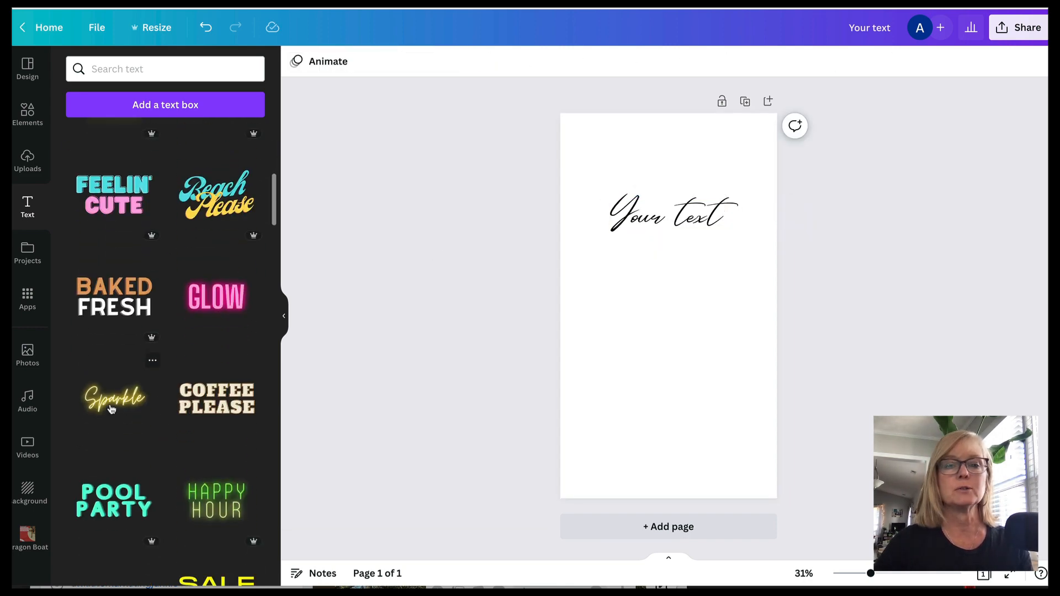
left_click(112, 407)
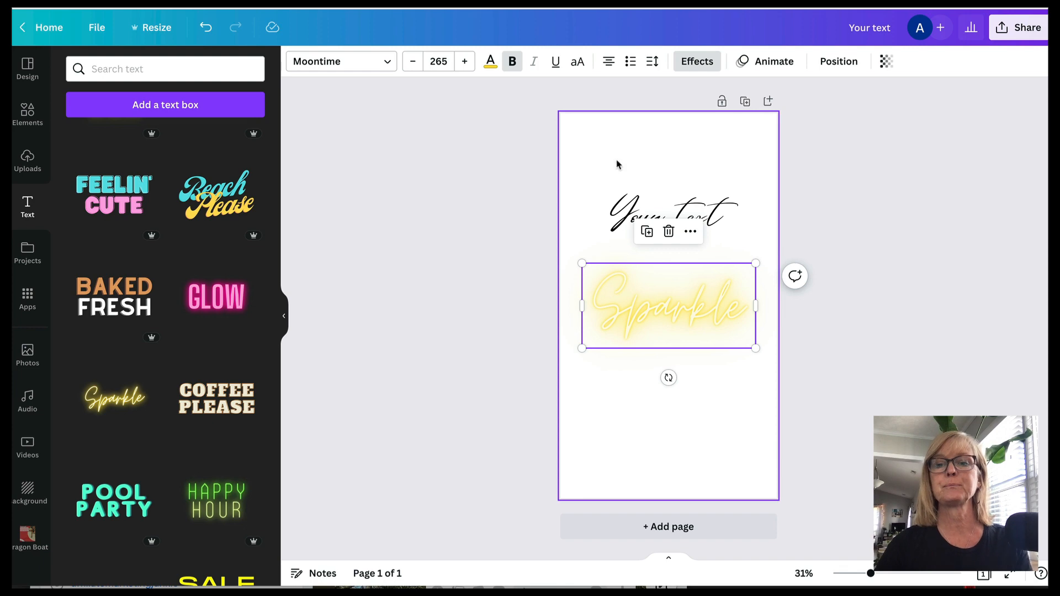
left_click(695, 215)
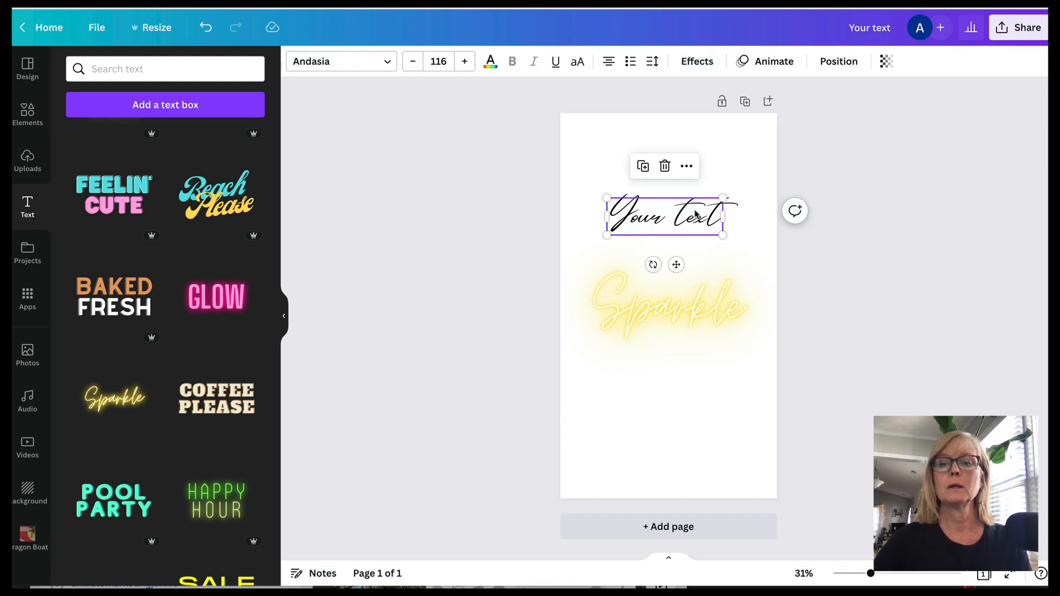
key("Delete")
Step: Change the Sparkle text's color to the bright pink brand color
left_click(719, 321)
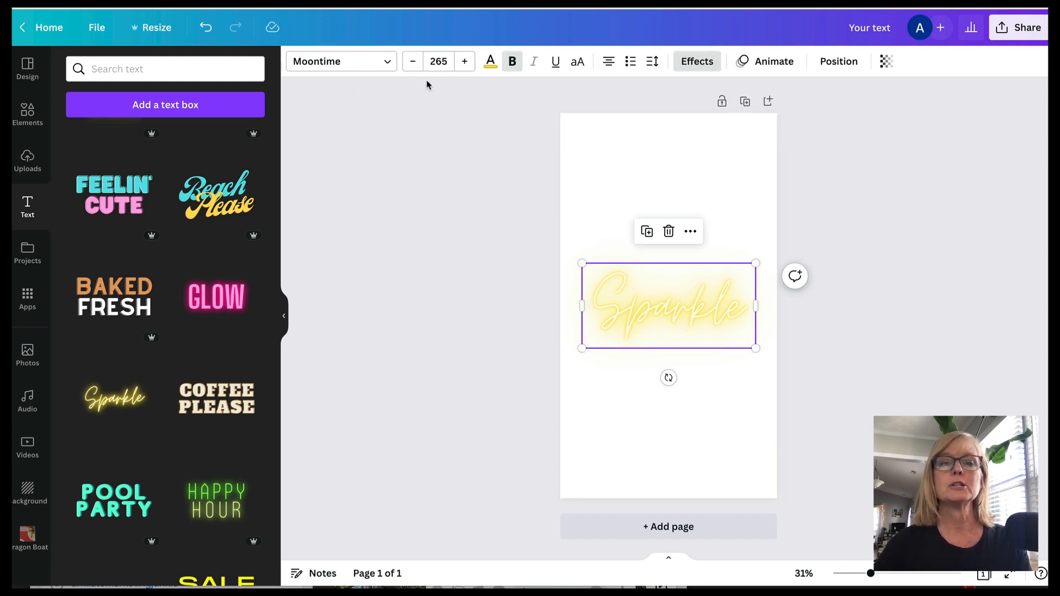
left_click(490, 62)
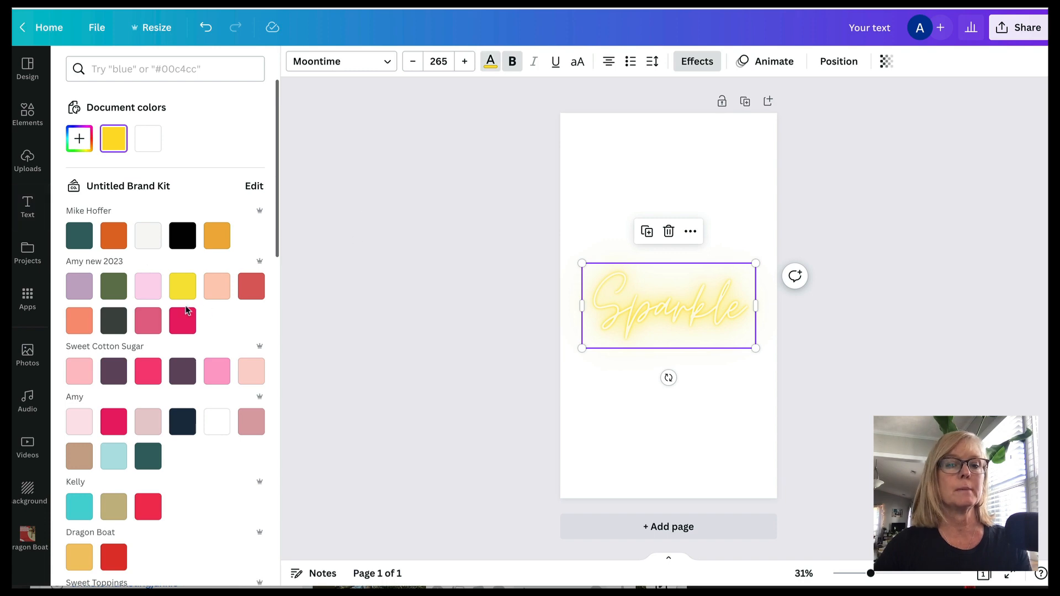
left_click(183, 320)
left_click(365, 205)
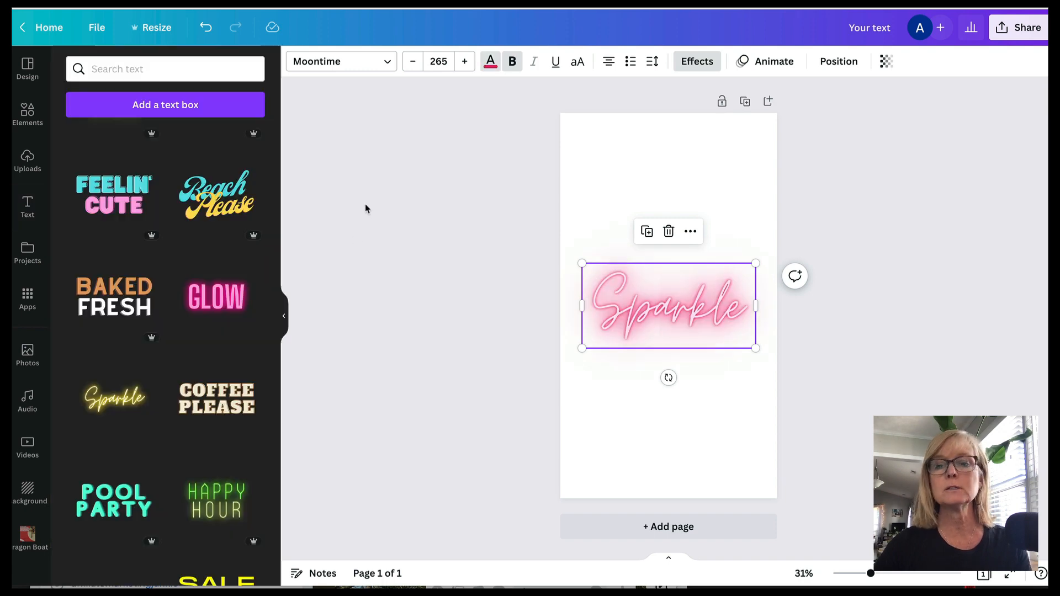
Step: Replace the word "Sparkle" with "A Few Things About Me You May Not Know"
left_click(627, 308)
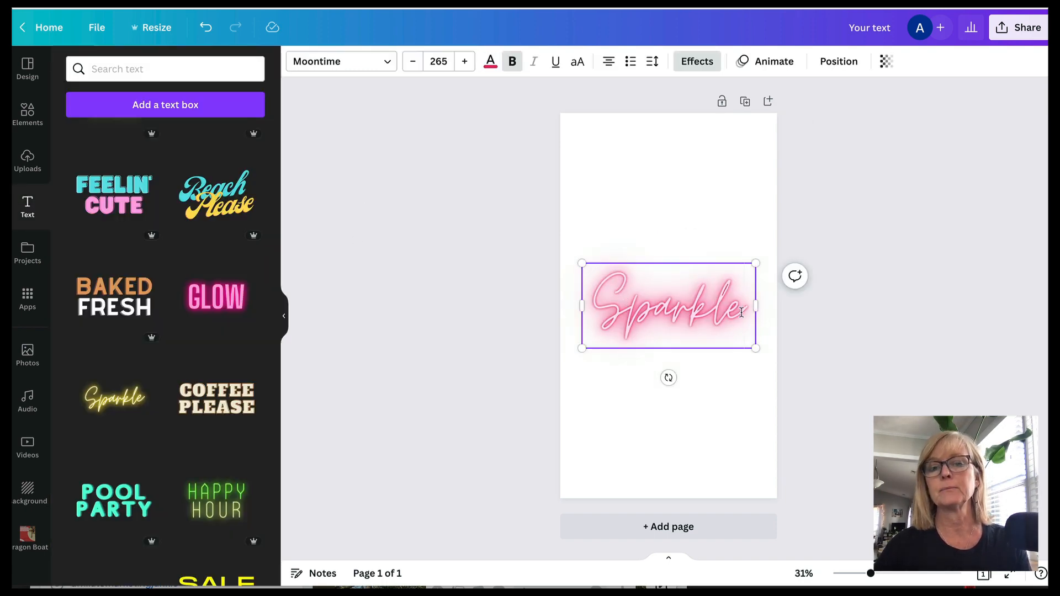
left_click_drag(742, 312, 597, 310)
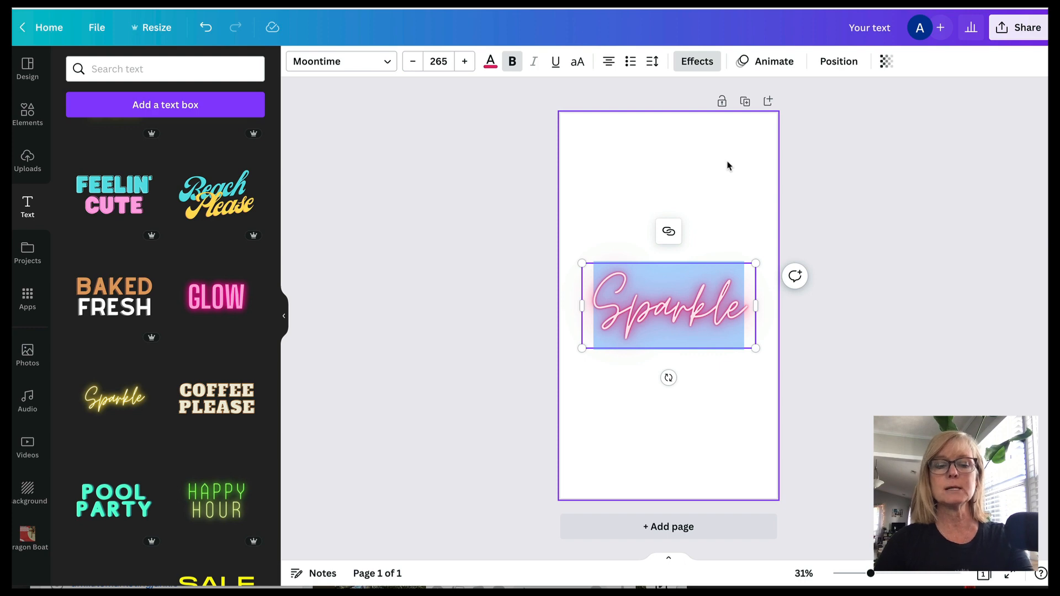
type("A Few")
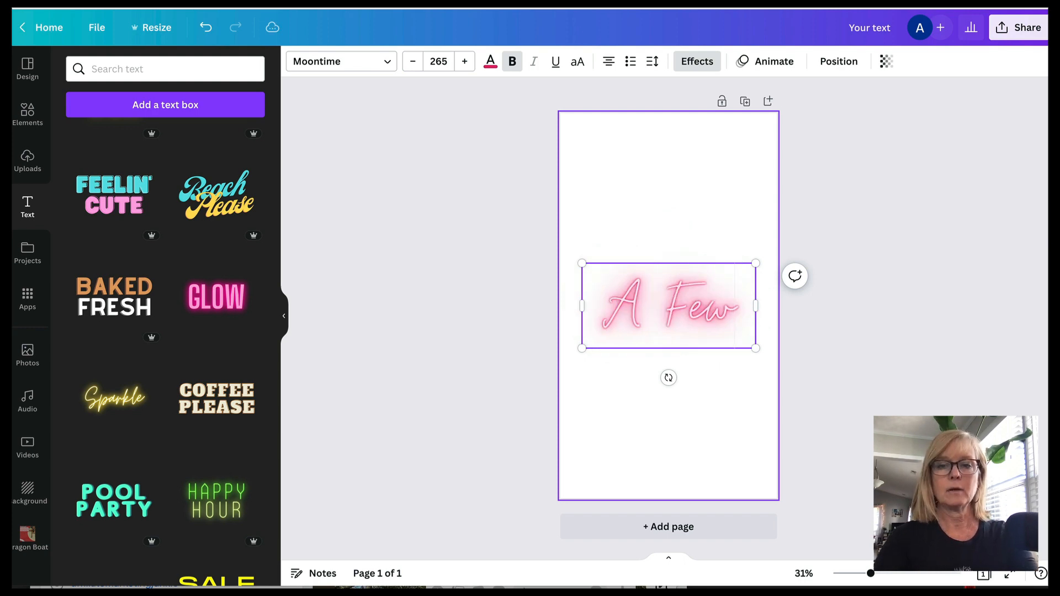
type(" Things")
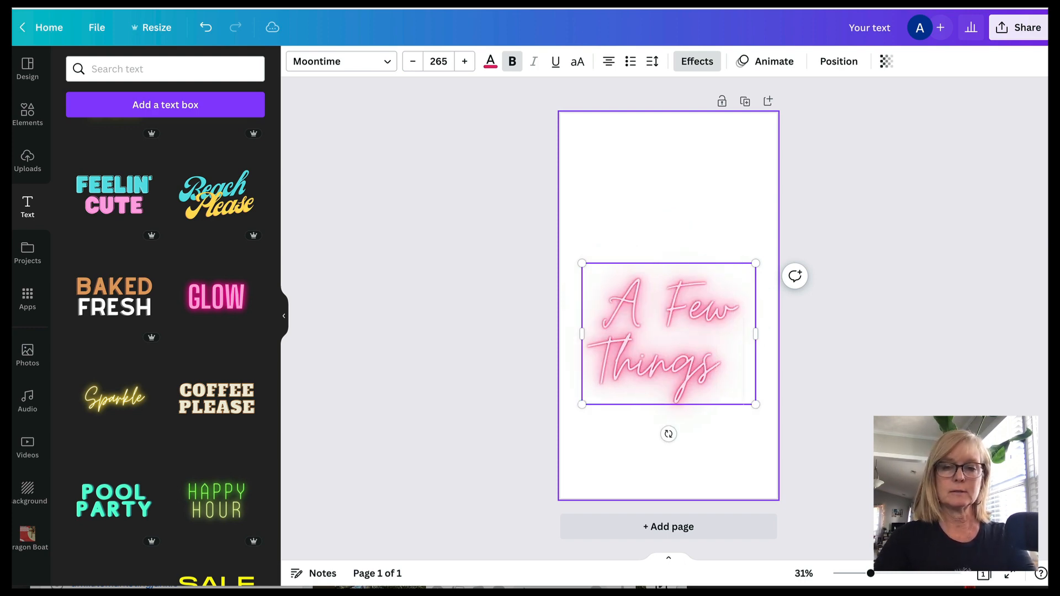
type(" Abou")
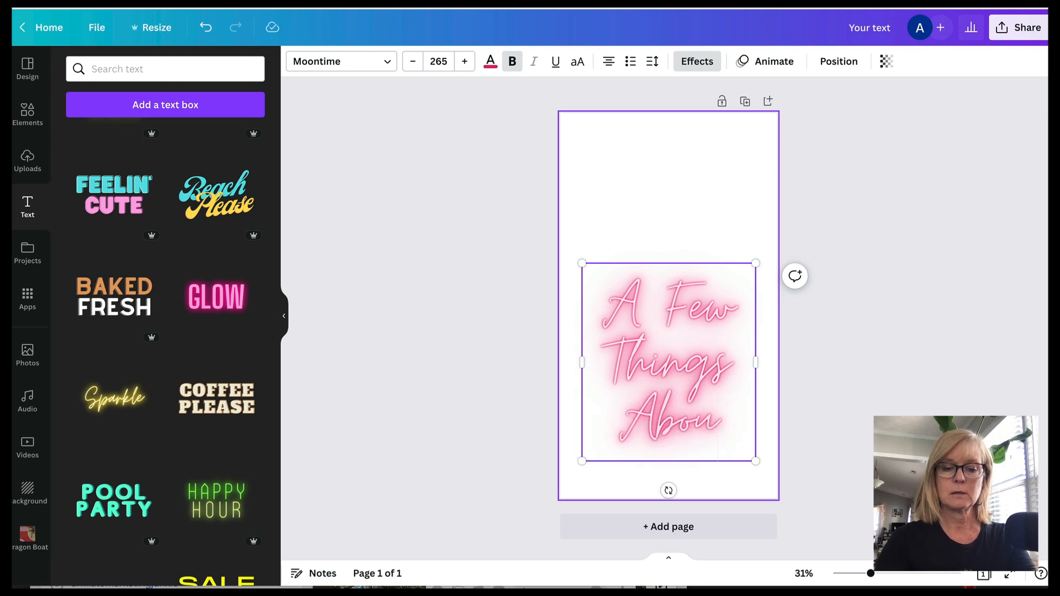
type("t Me")
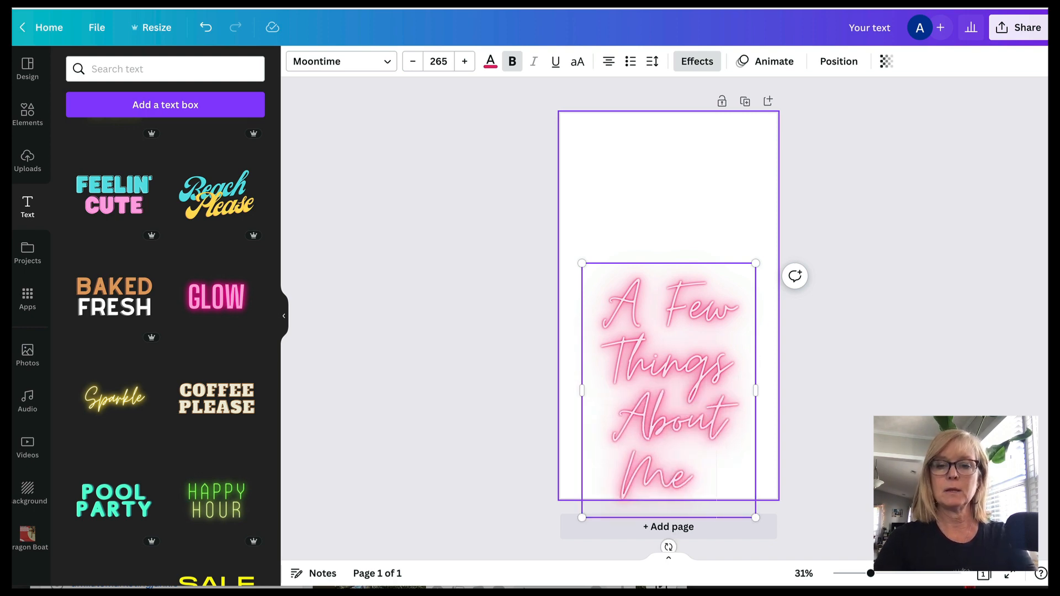
type(" You")
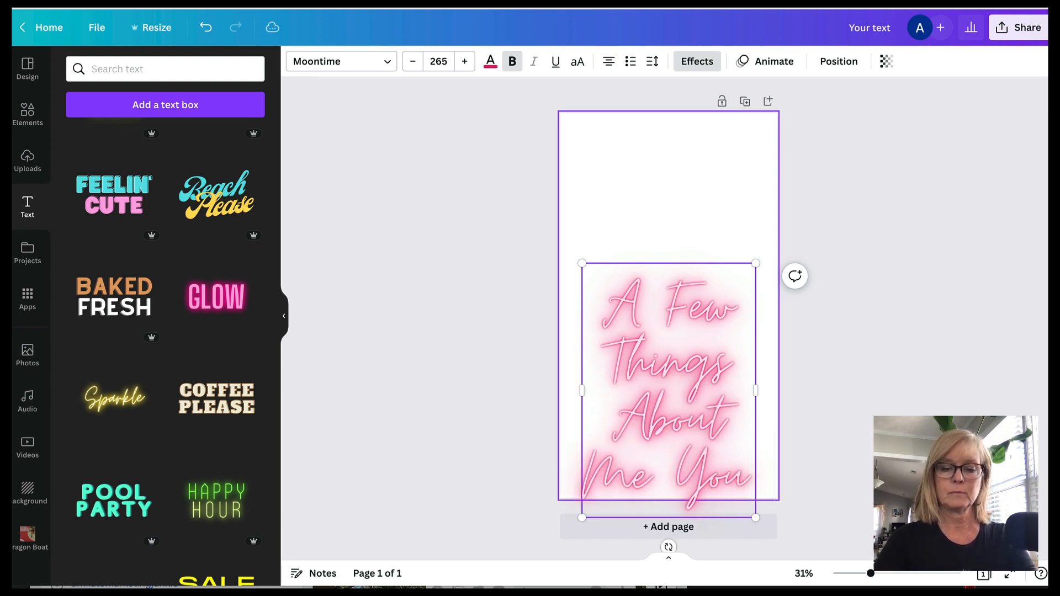
type(" May Not")
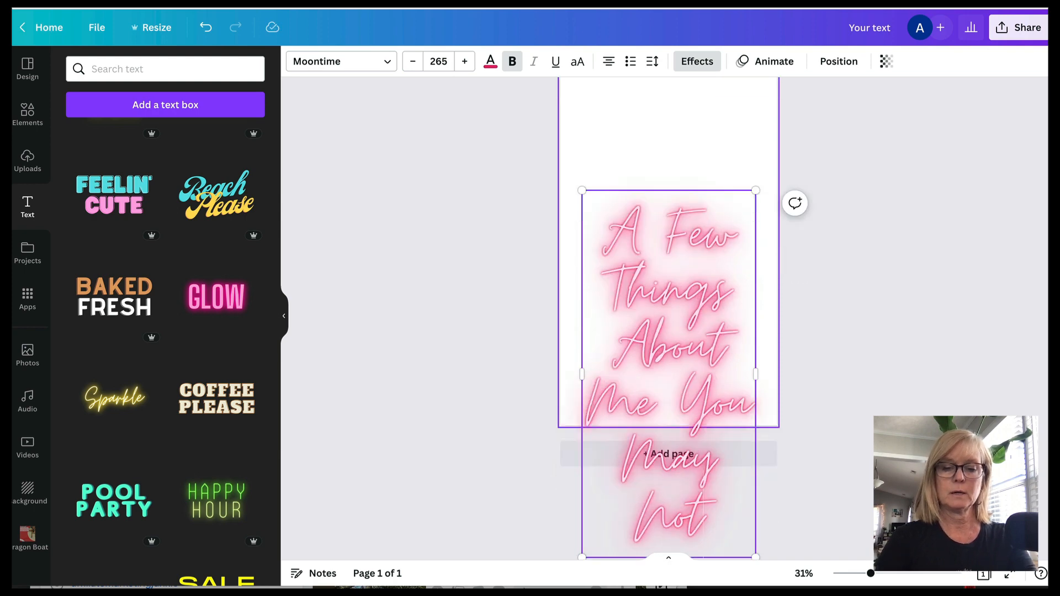
type(" Know")
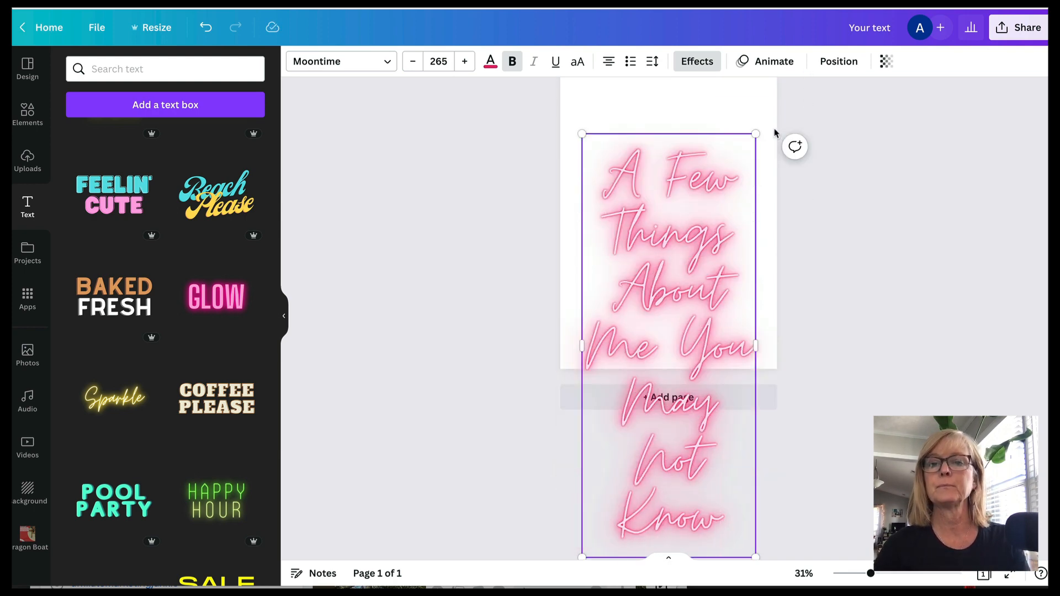
Step: Scale the neon text down to size 100 and narrow its box so it wraps evenly over three lines
left_click_drag(756, 133, 702, 197)
left_click_drag(670, 291, 662, 290)
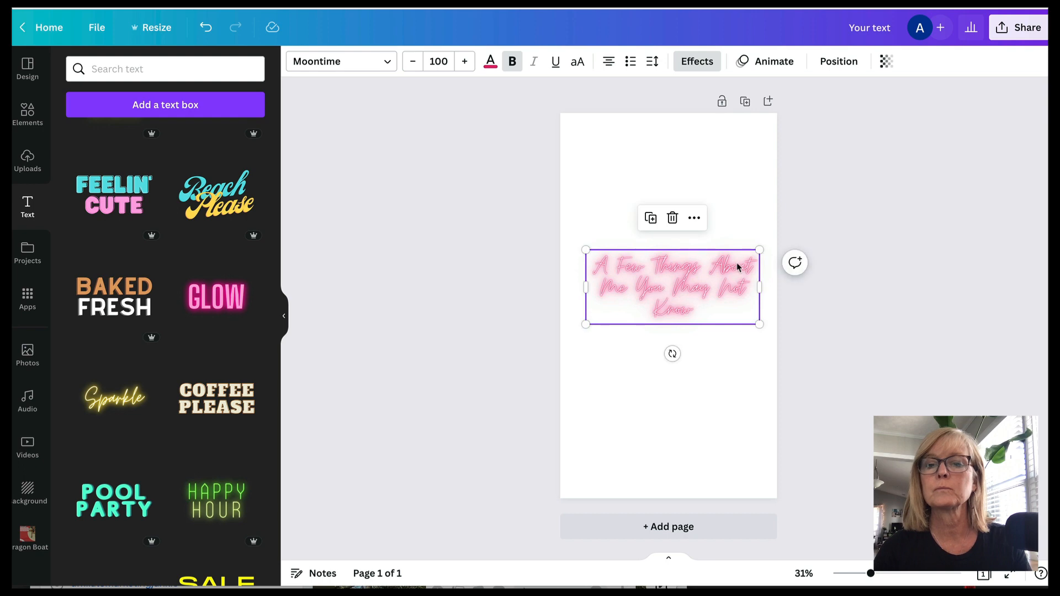
left_click_drag(759, 287, 667, 265)
left_click(696, 208)
left_click(650, 276)
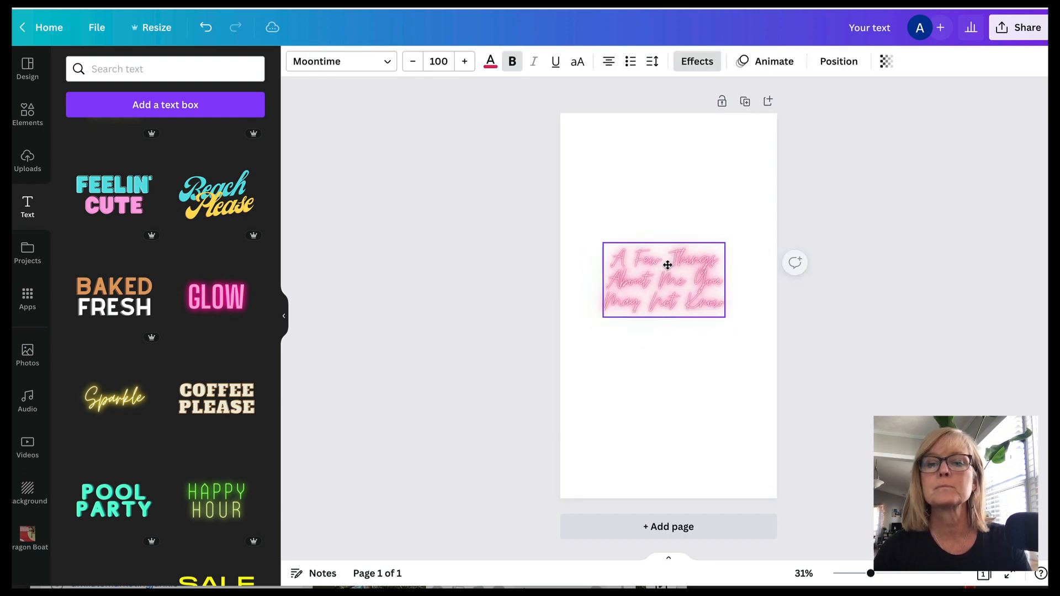
Step: Enlarge the three-line neon text to size 144 and center it across the page
left_click_drag(602, 242, 549, 210)
left_click_drag(626, 273, 657, 295)
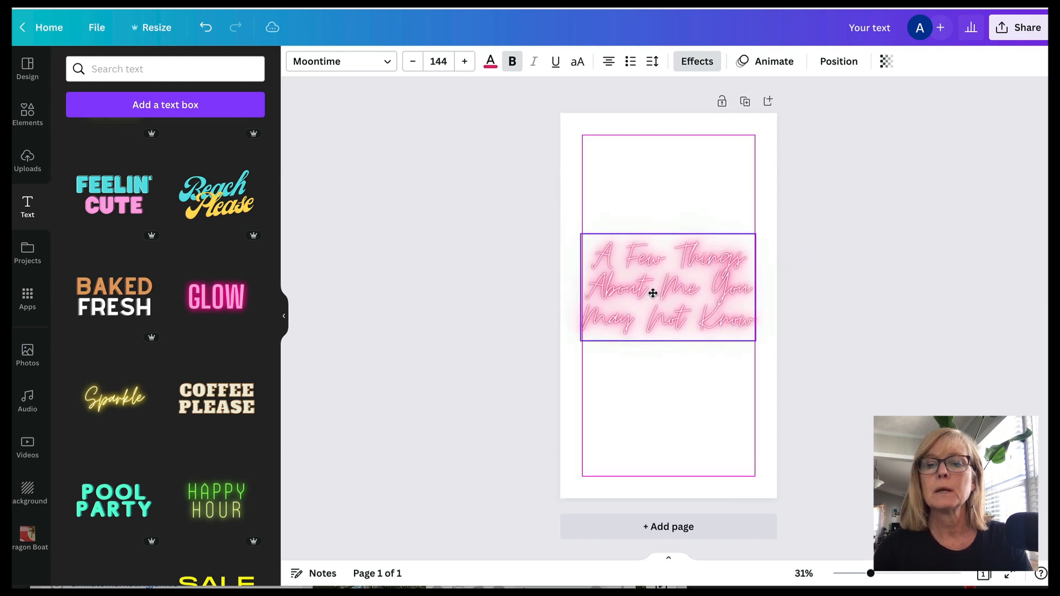
left_click(805, 220)
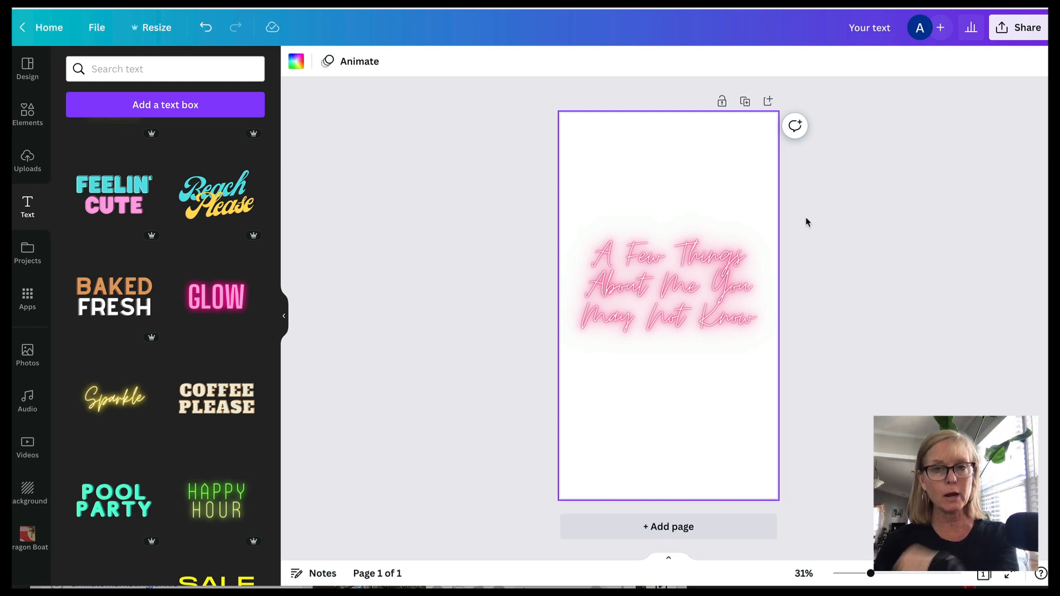
left_click(643, 287)
left_click_drag(643, 287, 646, 287)
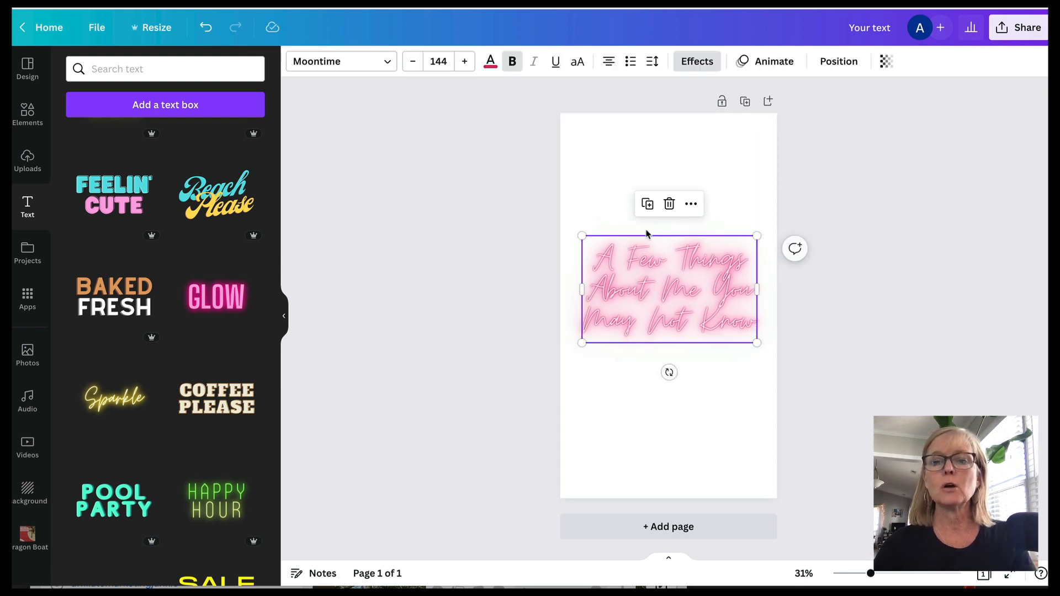
Step: Set the page background color to black
left_click(629, 146)
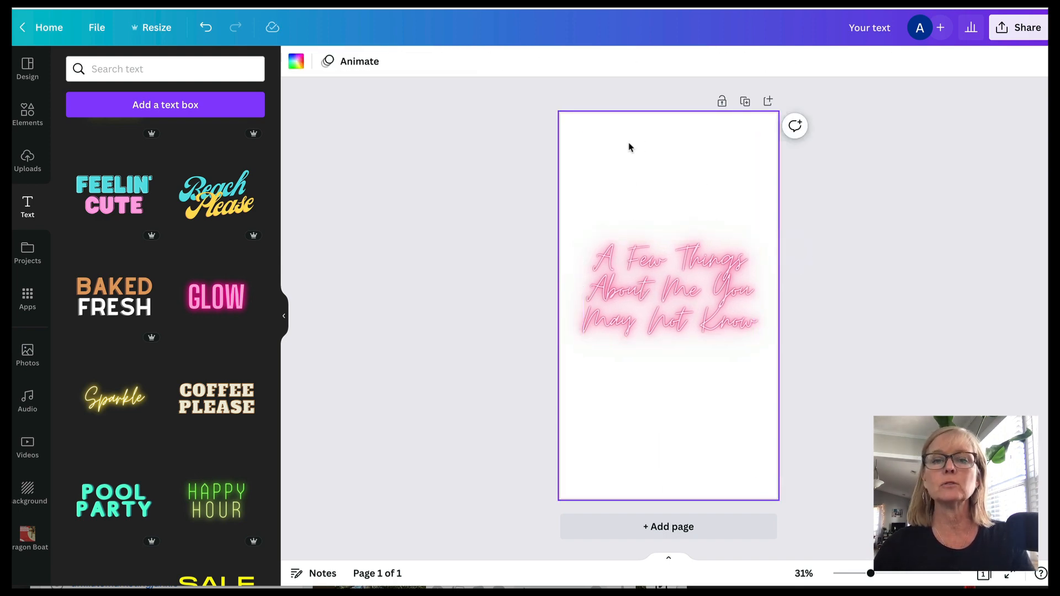
left_click(296, 60)
left_click(182, 236)
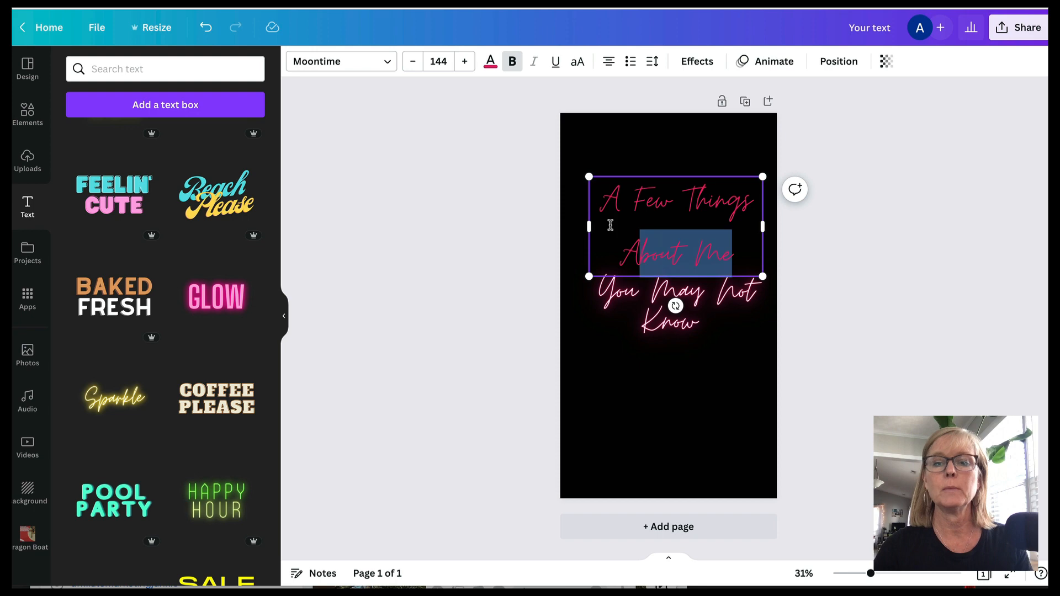
Step: Add the Now Showing font combination and change its text to "A FEW THINGS ABOUT ME"
left_click_drag(610, 224, 579, 189)
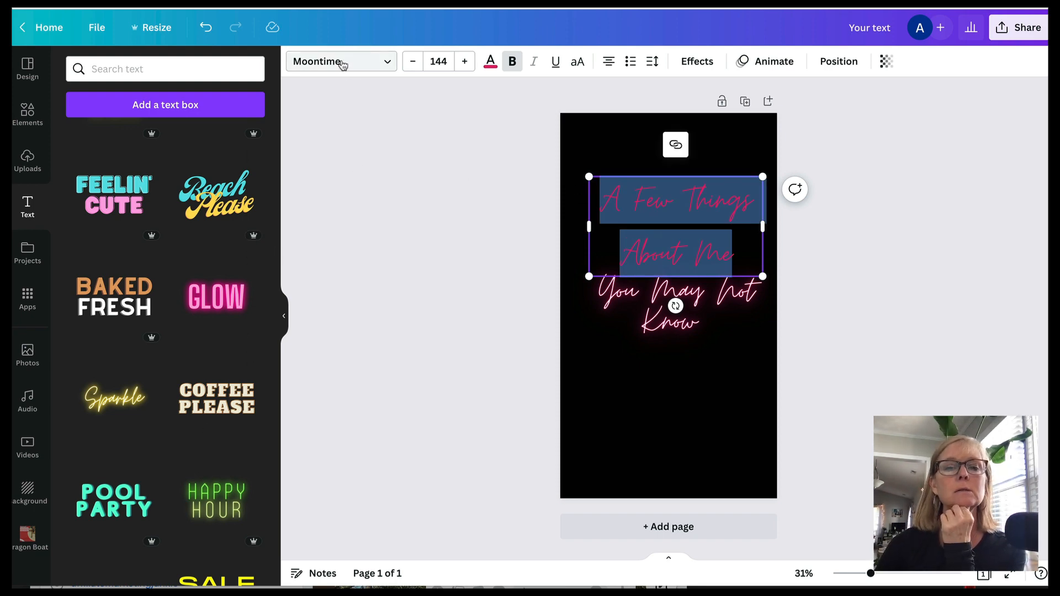
scroll(236, 273, "down", 5)
left_click(114, 317)
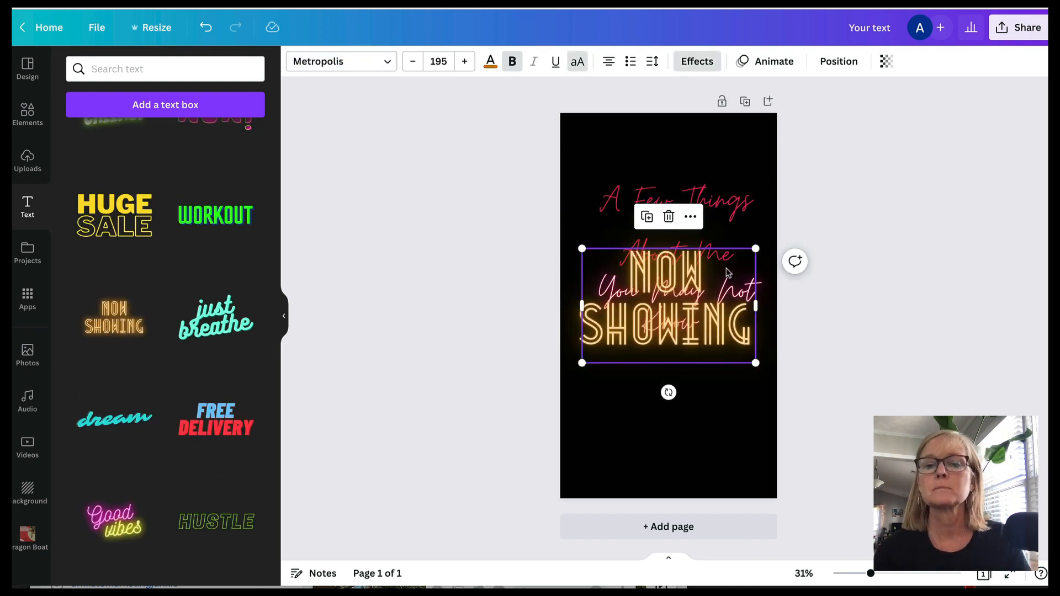
type("A FEW THINGS ABOUT ME")
Step: Move the orange neon heading and "You May Not Know" lower on the page, then delete the plain script "A Few Things About Me" text
left_click_drag(703, 258, 704, 116)
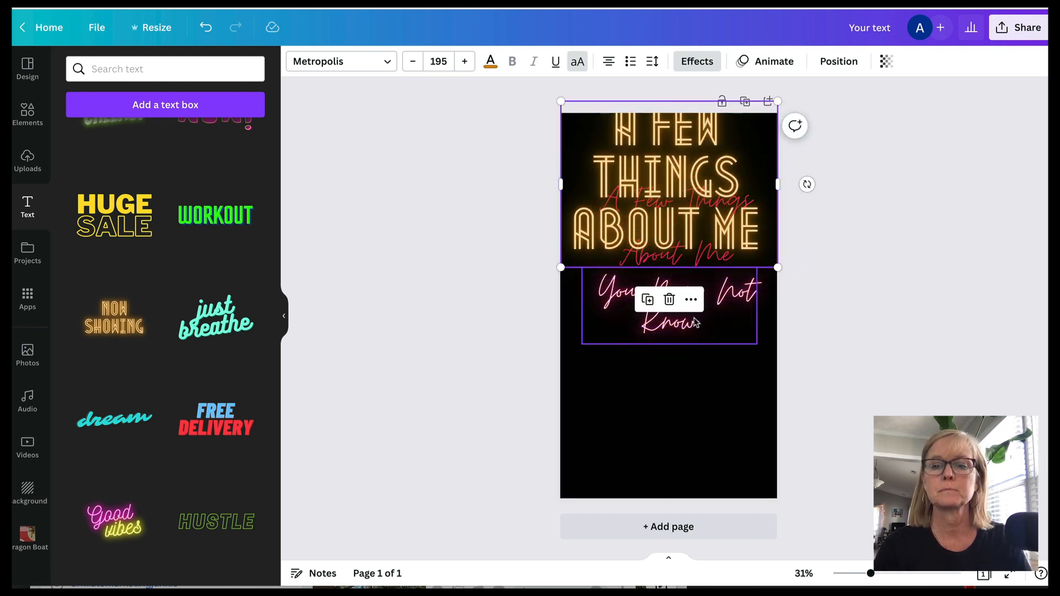
left_click_drag(694, 323, 694, 415)
left_click(665, 262)
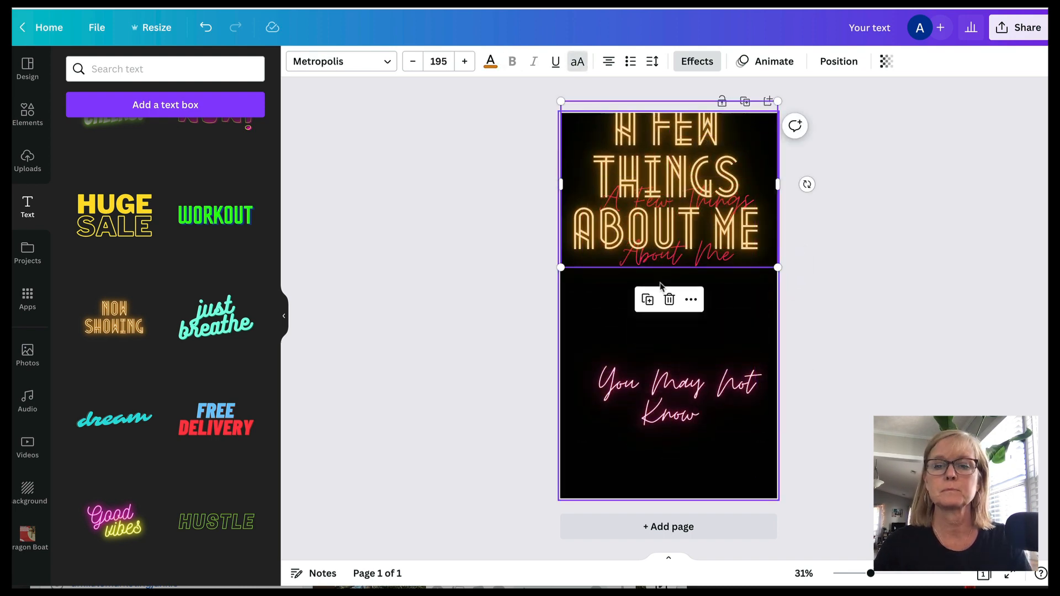
left_click_drag(669, 240, 680, 454)
left_click(676, 234)
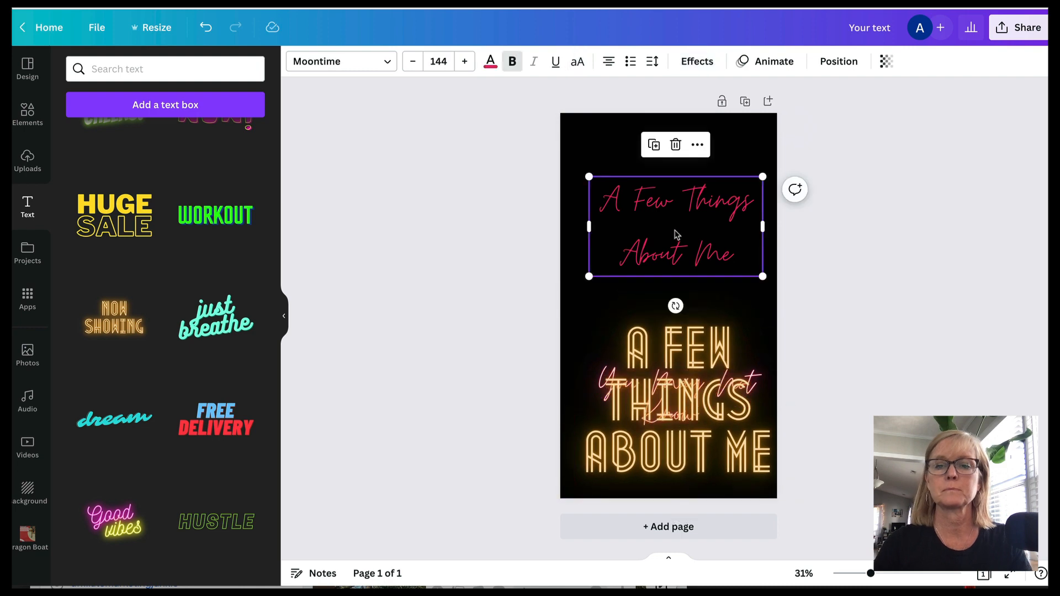
key("Delete")
Step: Scale the orange neon heading to size 128, center it in the page's upper half, and place "You May Not Know" directly beneath it
left_click(682, 358)
left_click_drag(682, 358, 678, 197)
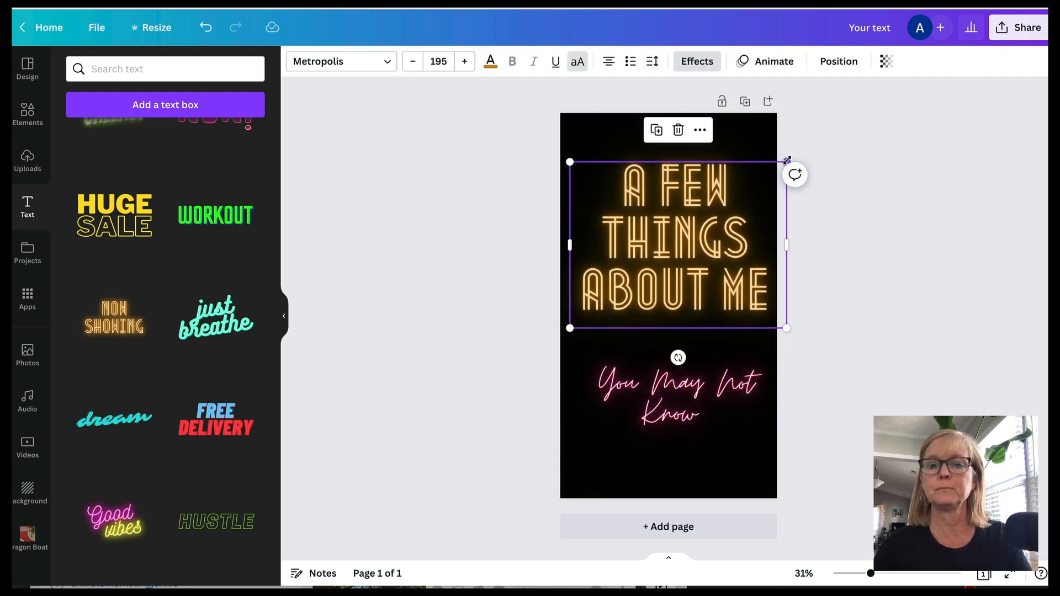
left_click_drag(786, 161, 711, 216)
left_click_drag(628, 285, 656, 263)
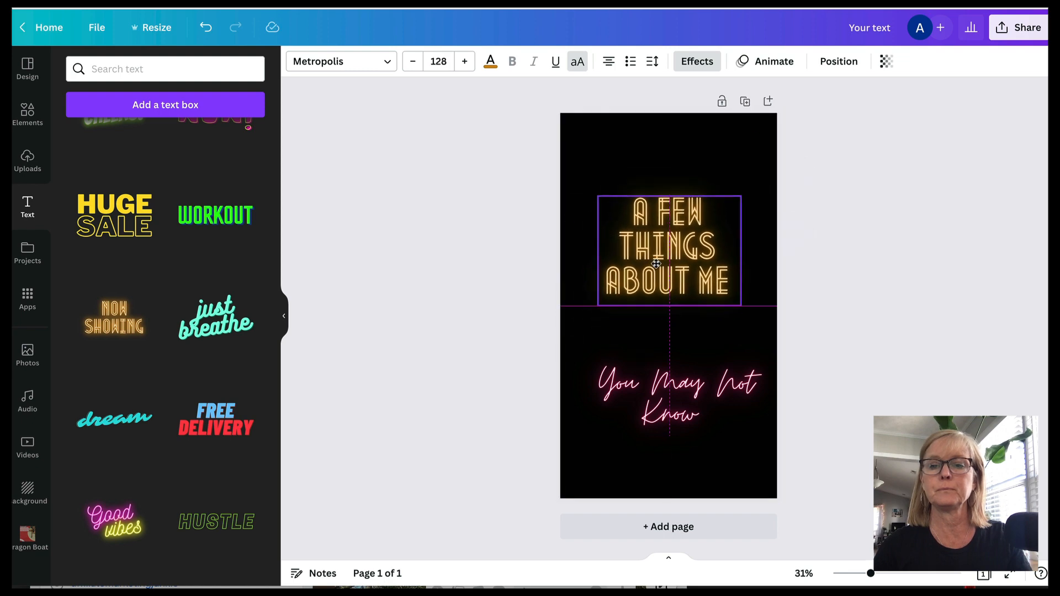
left_click_drag(661, 394, 658, 327)
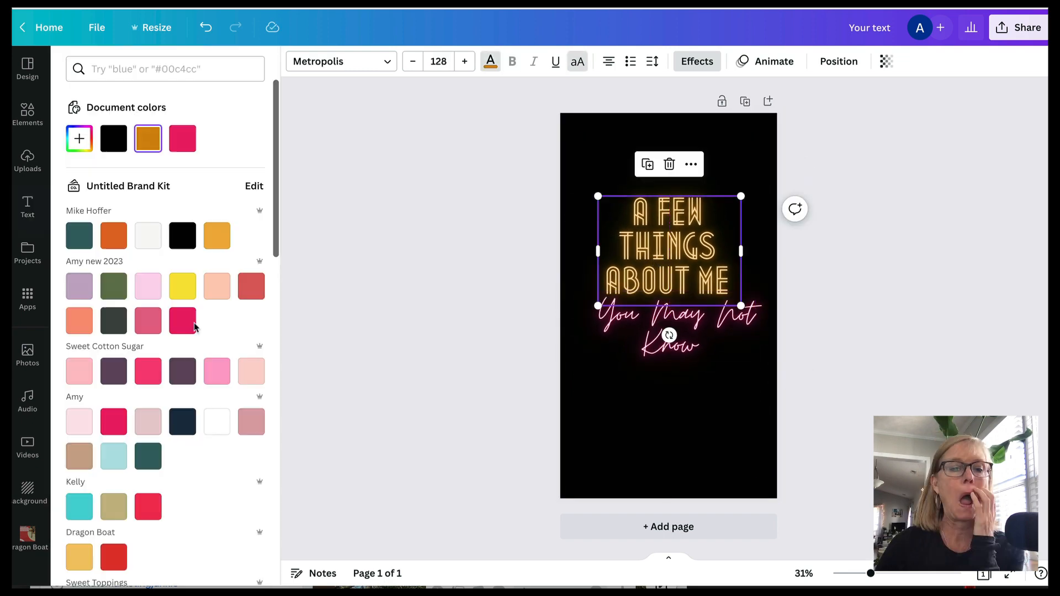
Step: Change the "A FEW THINGS ABOUT ME" heading's color to the bright pink brand color
left_click(181, 325)
left_click(352, 273)
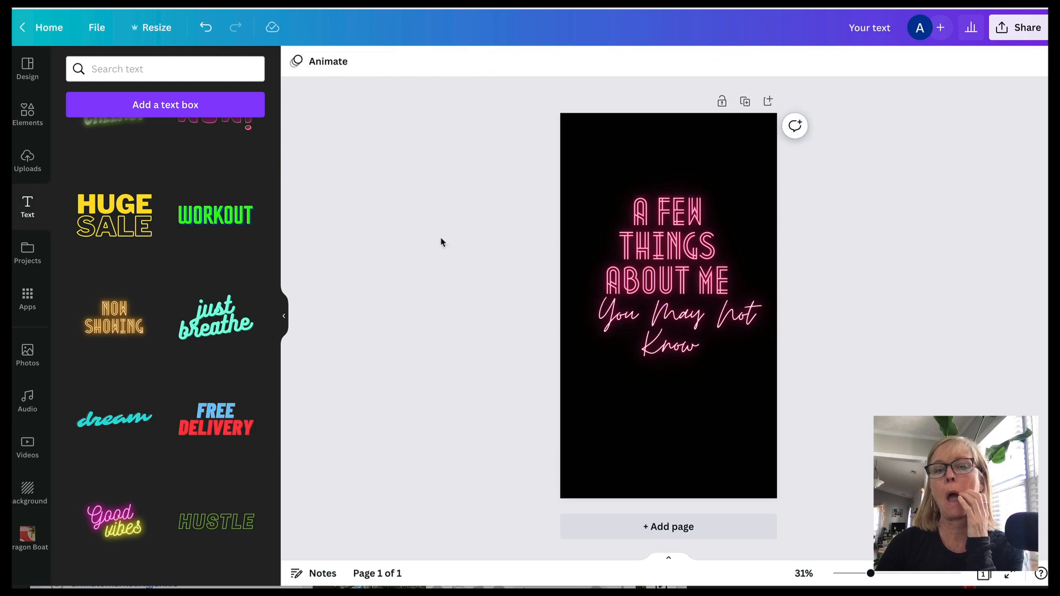
Step: Nudge the "A FEW THINGS ABOUT ME" heading slightly to the left on the black page
left_click(668, 246)
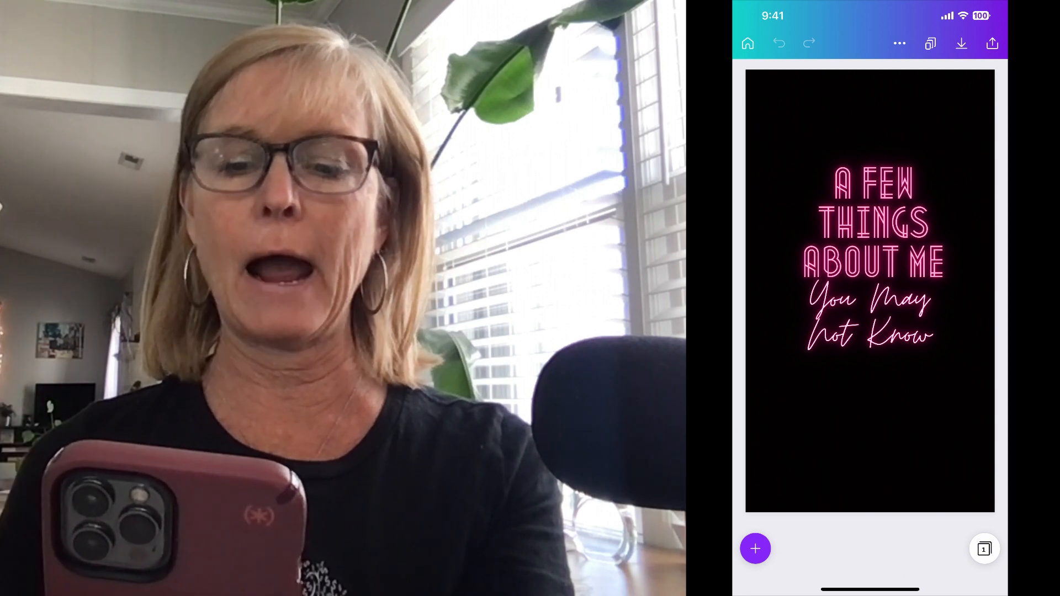
mouse_move(872, 291)
left_mouse_down()
mouse_move(855, 291)
mouse_move(887, 291)
left_mouse_up()
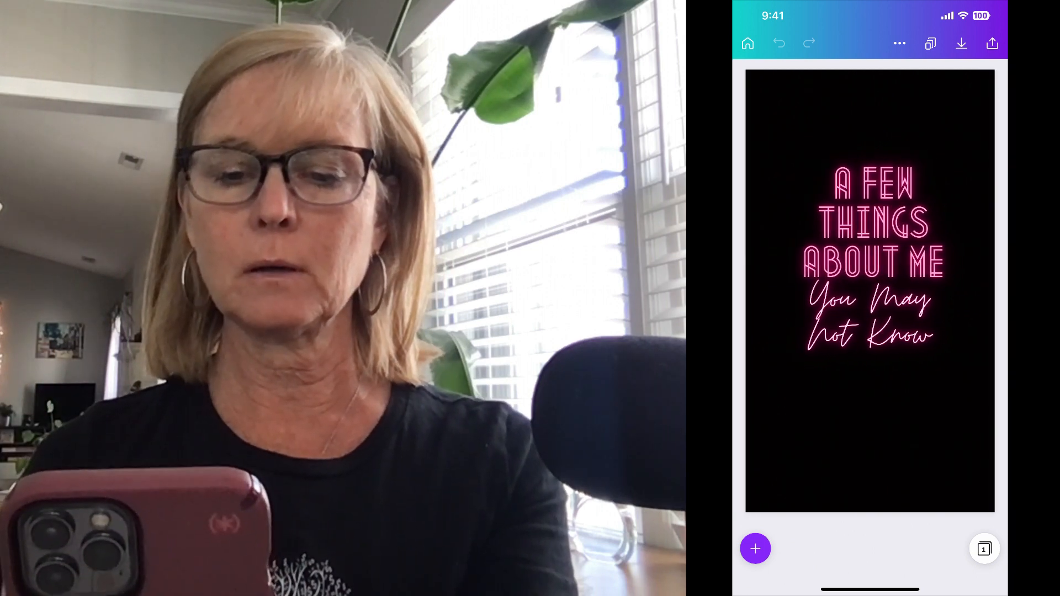
left_click(876, 227)
left_click_drag(875, 227, 869, 228)
Step: Shift the "You May Not Know" text slightly down and to the left so it sits centered beneath the heading
left_click(869, 318)
mouse_move(870, 317)
left_mouse_down()
mouse_move(858, 319)
mouse_move(870, 320)
left_mouse_up()
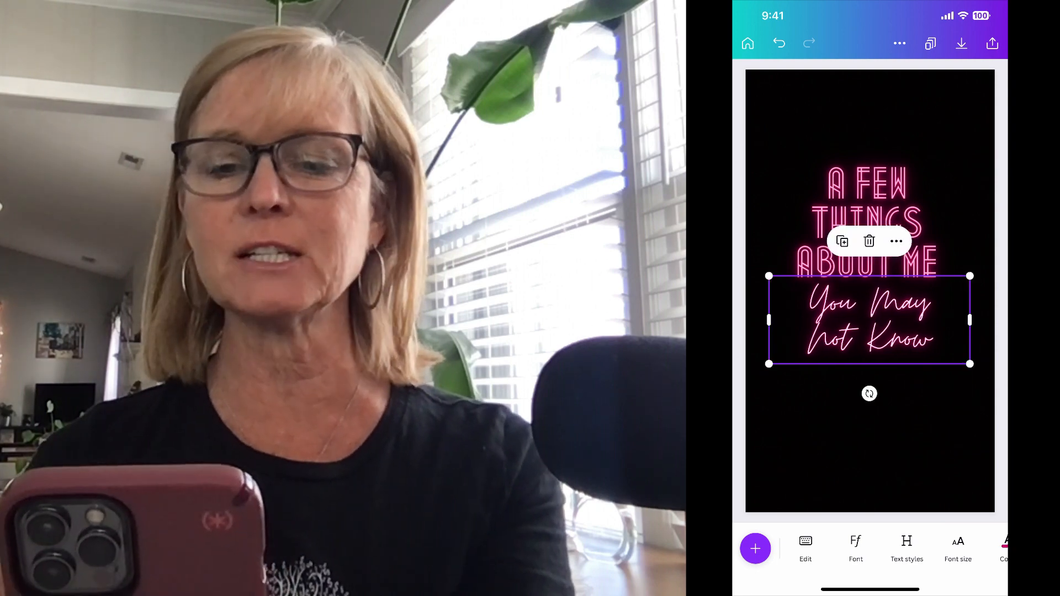
left_click(870, 452)
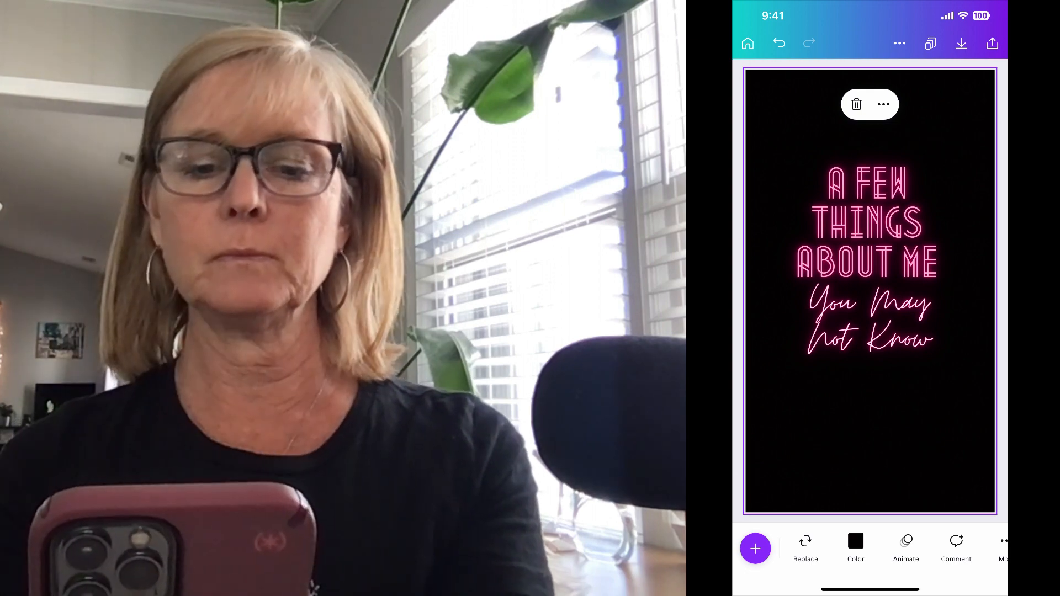
left_click(870, 320)
left_click_drag(870, 320, 864, 320)
left_click(870, 441)
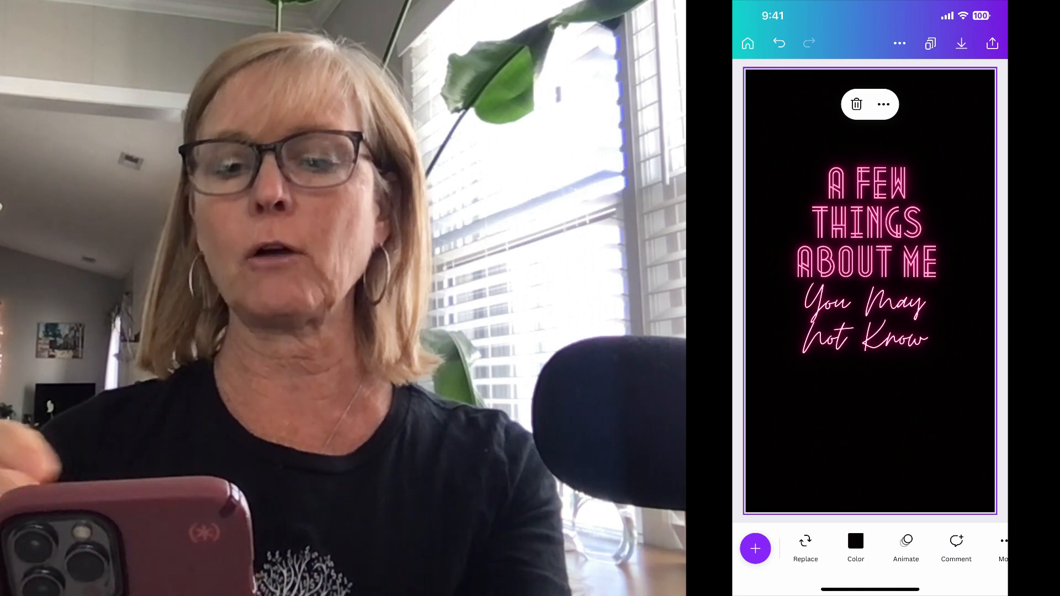
Step: Download the design as a PNG at size 1 (1,080 × 1,920 px) with a transparent background
left_click(991, 44)
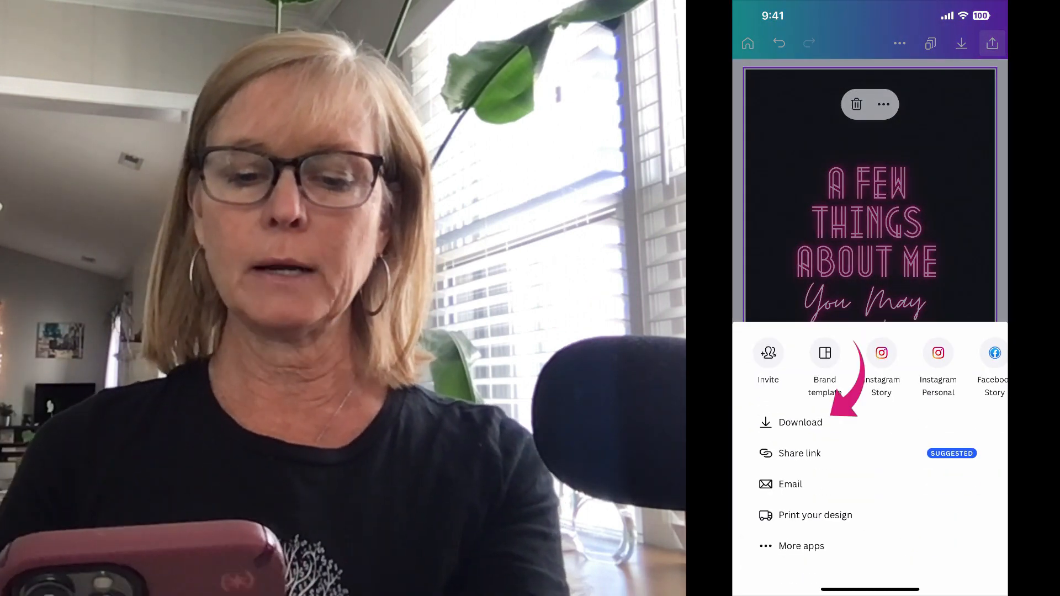
left_click(800, 423)
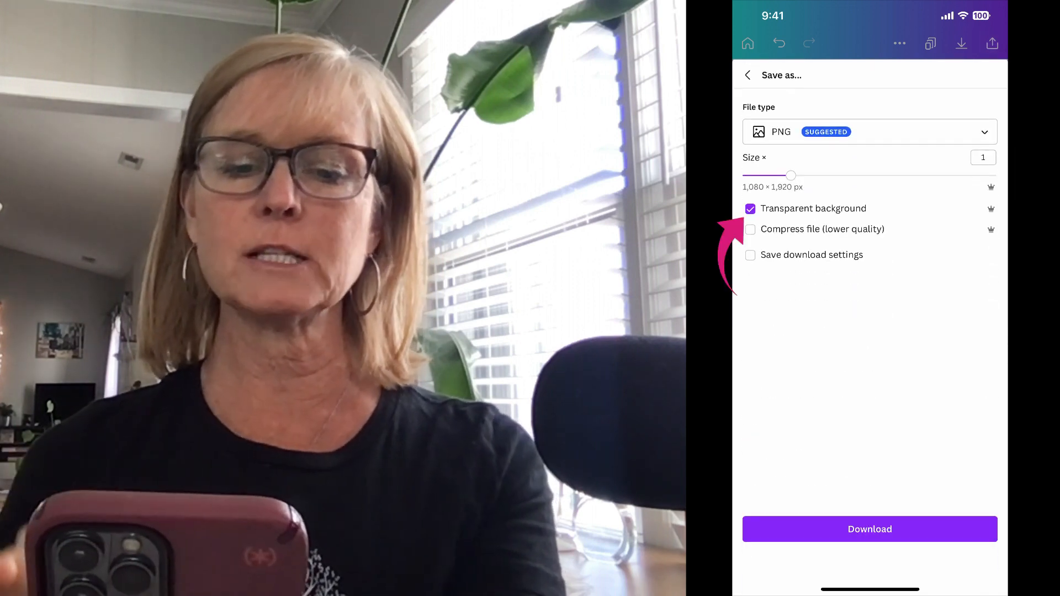
left_click(870, 529)
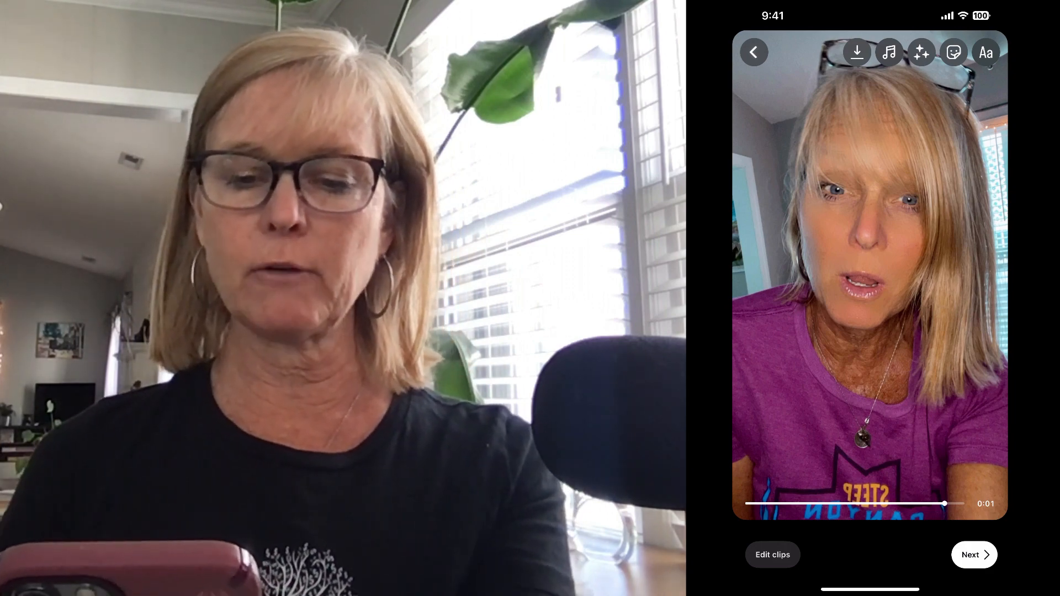
Step: Switch to the Photos app and copy the downloaded pink neon text image
left_click_drag(870, 589, 870, 353)
left_click(904, 86)
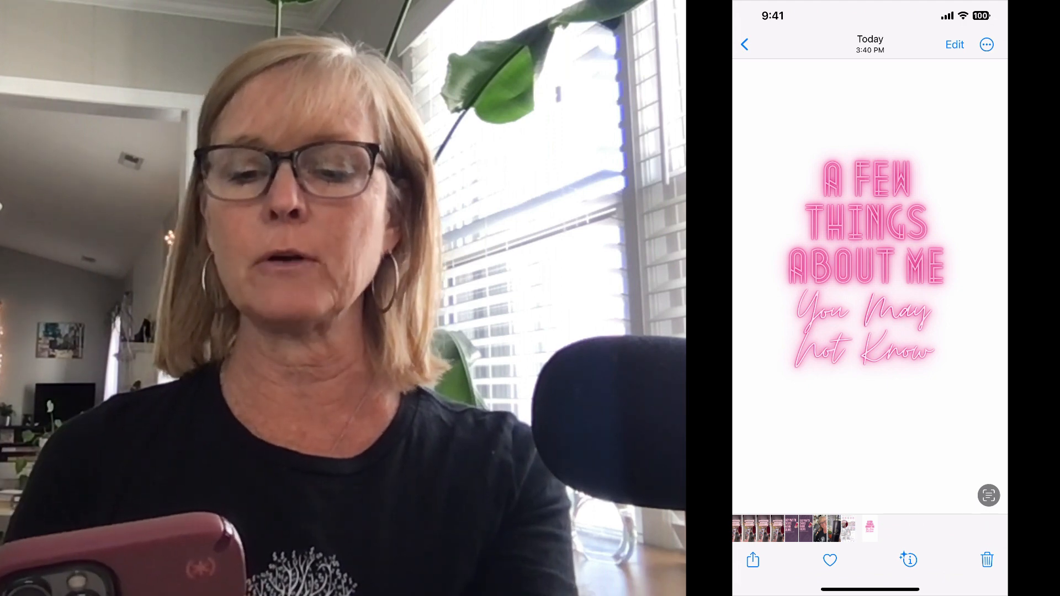
left_click(986, 44)
left_click(865, 73)
Step: Switch back to Instagram with the recorded video clip open for editing
left_click_drag(870, 589, 870, 331)
left_click_drag(960, 354, 784, 353)
left_click(840, 210)
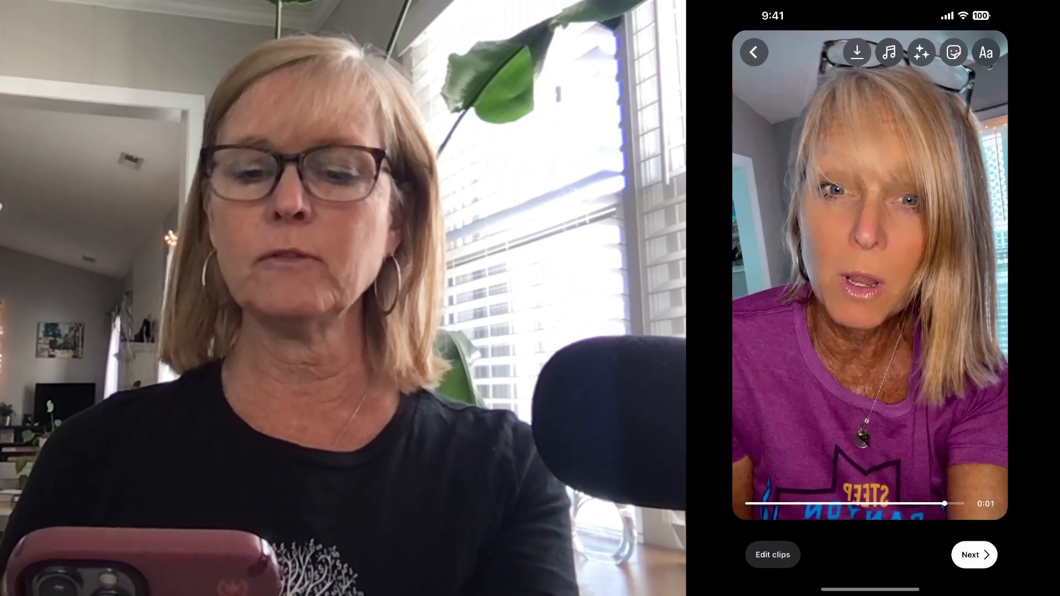